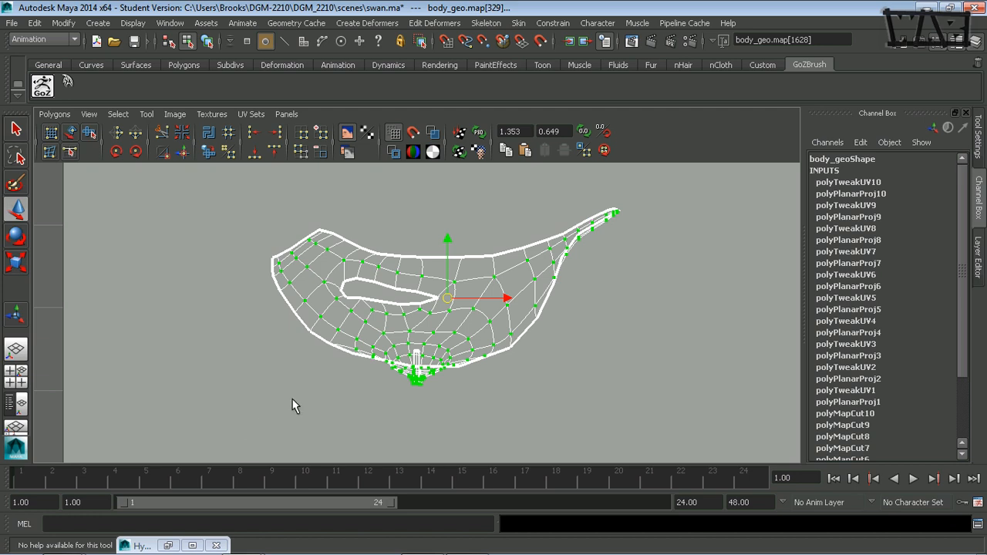
# Unfold the selected interior UVs of the body shell using the Smooth UV tool
pyautogui.click(90, 134)
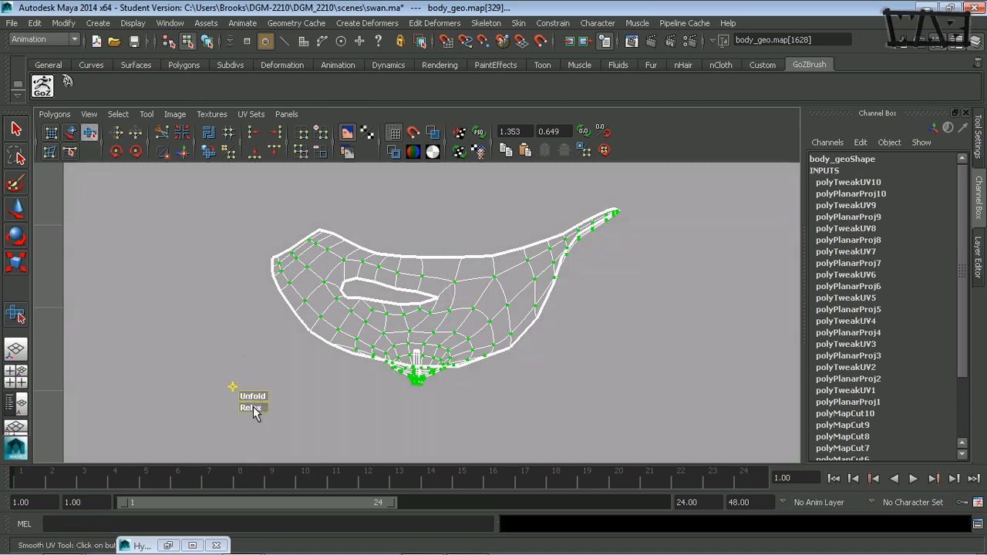
pyautogui.moveTo(253, 394); pyautogui.dragTo(345, 395)
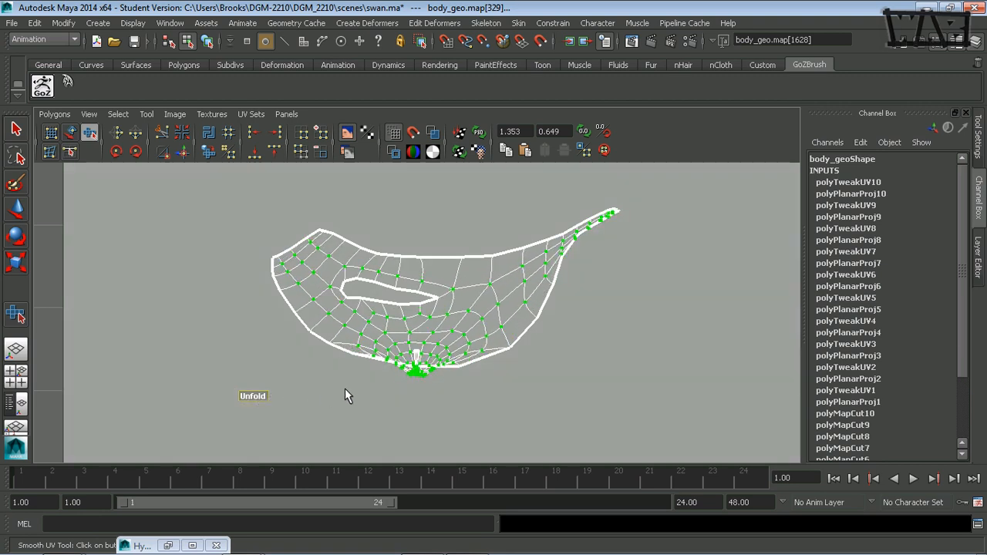
pyautogui.moveTo(425, 382); pyautogui.dragTo(352, 386)
pyautogui.moveTo(251, 397); pyautogui.dragTo(496, 377)
pyautogui.moveTo(268, 398); pyautogui.dragTo(535, 380)
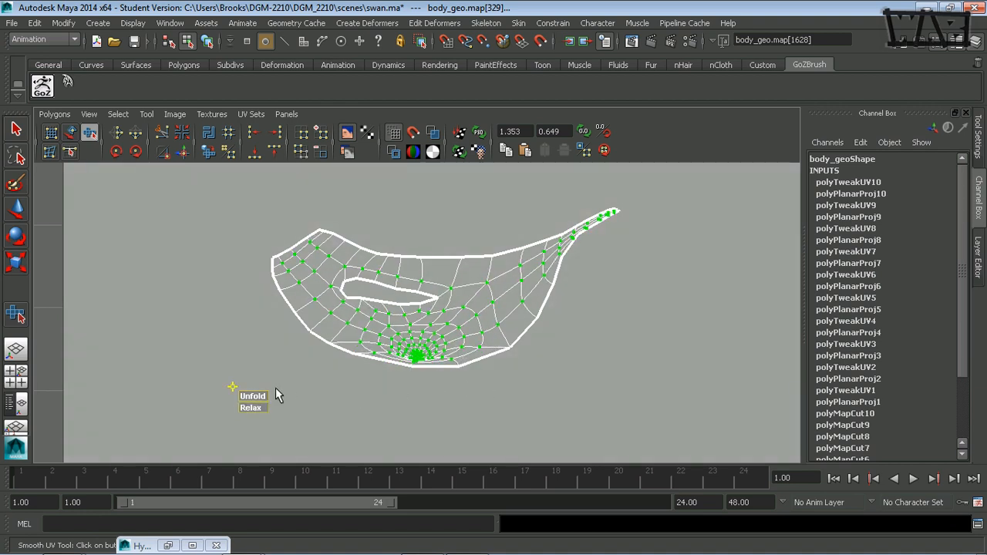
pyautogui.moveTo(250, 396); pyautogui.dragTo(440, 388)
# Inspect the unfolded UVs up close, especially the dense cluster along the lower edge of the body shell
pyautogui.keyDown('alt'); pyautogui.moveTo(381, 390); pyautogui.dragTo(516, 389, button='right'); pyautogui.keyUp('alt')
pyautogui.keyDown('alt'); pyautogui.moveTo(516, 390); pyautogui.dragTo(493, 297, button='middle'); pyautogui.keyUp('alt')
pyautogui.keyDown('alt'); pyautogui.moveTo(494, 297); pyautogui.dragTo(562, 311, button='right'); pyautogui.keyUp('alt')
pyautogui.keyDown('alt'); pyautogui.moveTo(435, 285); pyautogui.dragTo(432, 322, button='middle'); pyautogui.keyUp('alt')
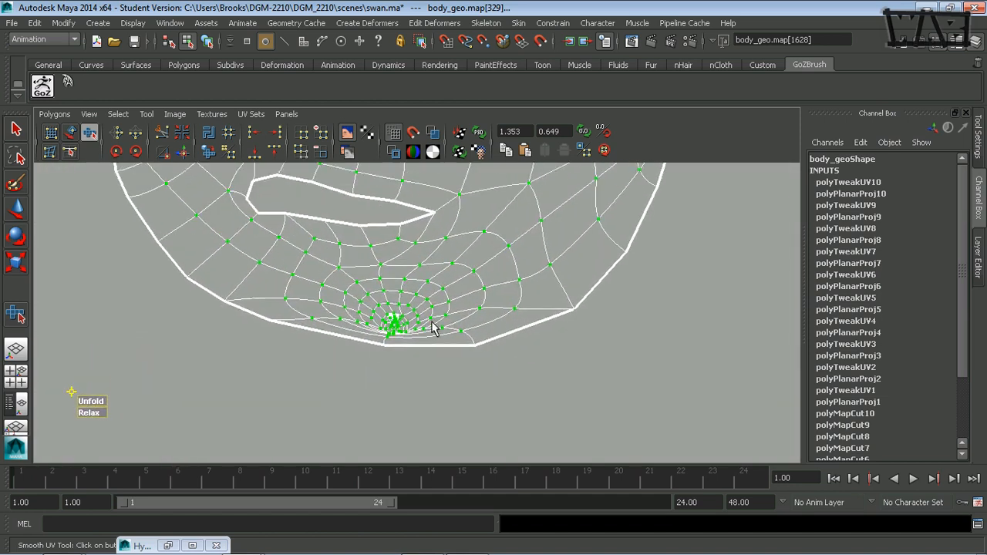
pyautogui.keyDown('alt'); pyautogui.moveTo(266, 349); pyautogui.dragTo(614, 339, button='right'); pyautogui.keyUp('alt')
pyautogui.keyDown('alt'); pyautogui.moveTo(386, 381); pyautogui.dragTo(402, 398, button='middle'); pyautogui.keyUp('alt')
pyautogui.keyDown('alt'); pyautogui.moveTo(208, 397); pyautogui.dragTo(462, 381, button='right'); pyautogui.keyUp('alt')
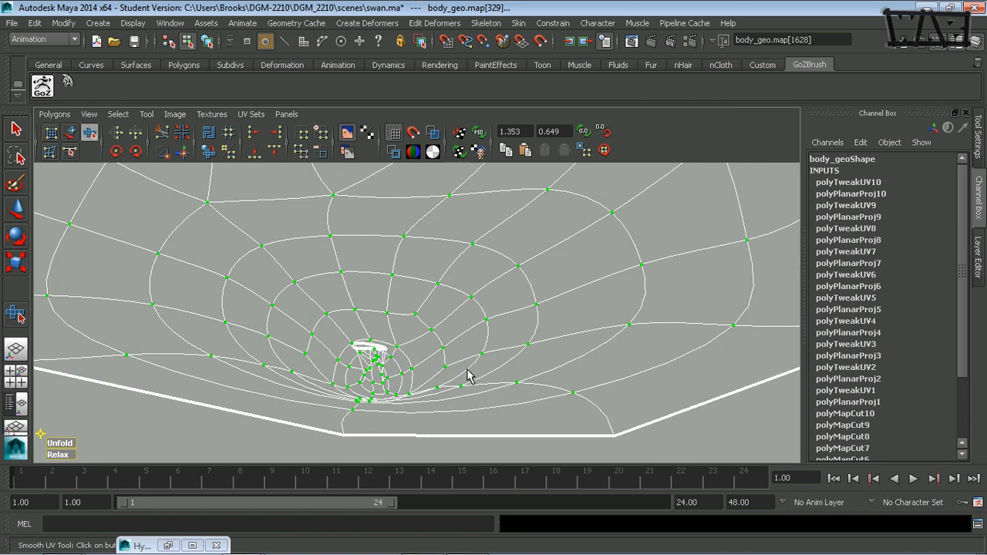
pyautogui.keyDown('alt'); pyautogui.moveTo(580, 370); pyautogui.dragTo(224, 366, button='right'); pyautogui.keyUp('alt')
pyautogui.keyDown('alt'); pyautogui.moveTo(443, 301); pyautogui.dragTo(470, 342, button='middle'); pyautogui.keyUp('alt')
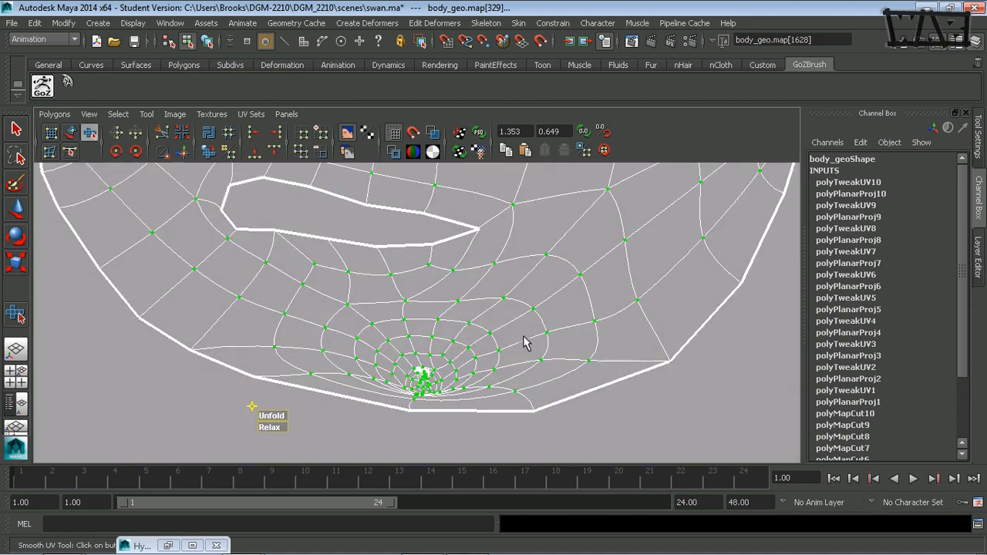
pyautogui.keyDown('alt'); pyautogui.moveTo(529, 337); pyautogui.dragTo(379, 333, button='right'); pyautogui.keyUp('alt')
pyautogui.keyDown('alt'); pyautogui.moveTo(442, 330); pyautogui.dragTo(414, 359, button='middle'); pyautogui.keyUp('alt')
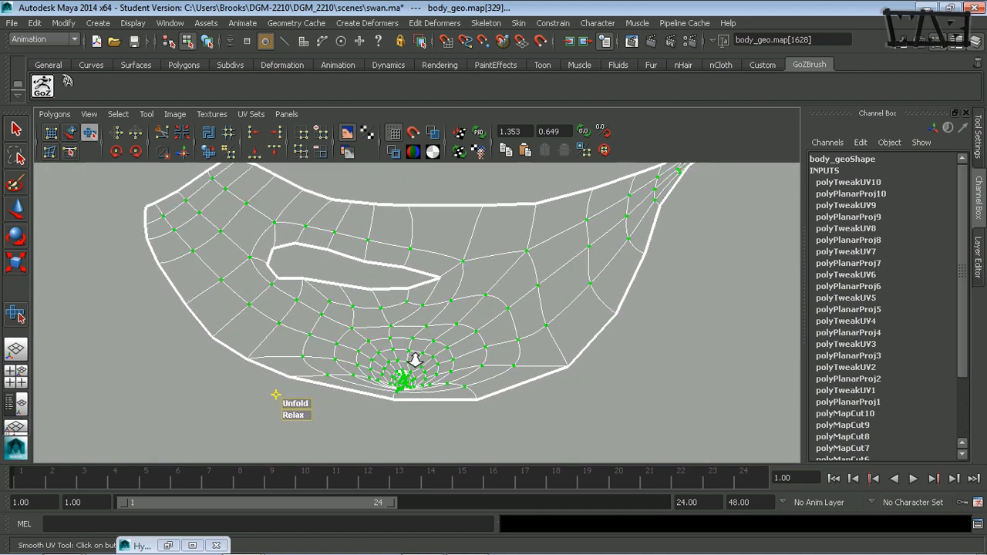
pyautogui.keyDown('alt'); pyautogui.moveTo(414, 360); pyautogui.dragTo(347, 359, button='right'); pyautogui.keyUp('alt')
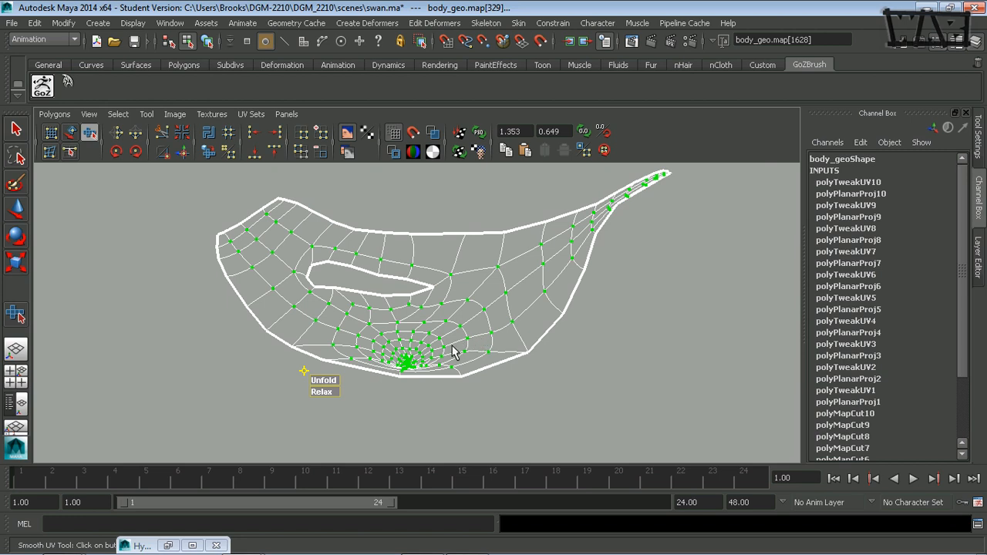
pyautogui.keyDown('alt'); pyautogui.moveTo(497, 356); pyautogui.dragTo(564, 351, button='right'); pyautogui.keyUp('alt')
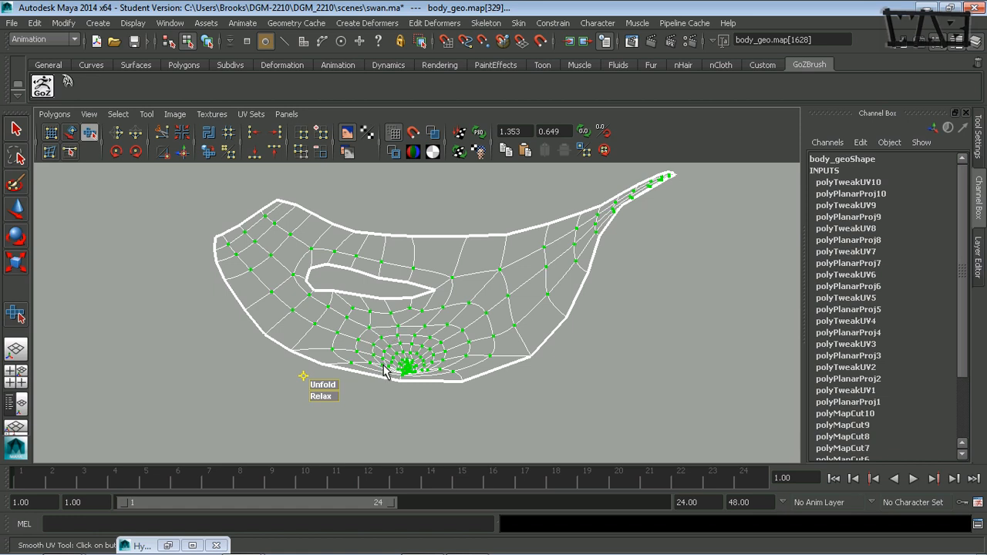
# Undo the unfolding and the earlier shell moves, putting the body shell back among the others in the texture square
pyautogui.hotkey('ctrl', 'z')
pyautogui.hotkey('ctrl', 'z')
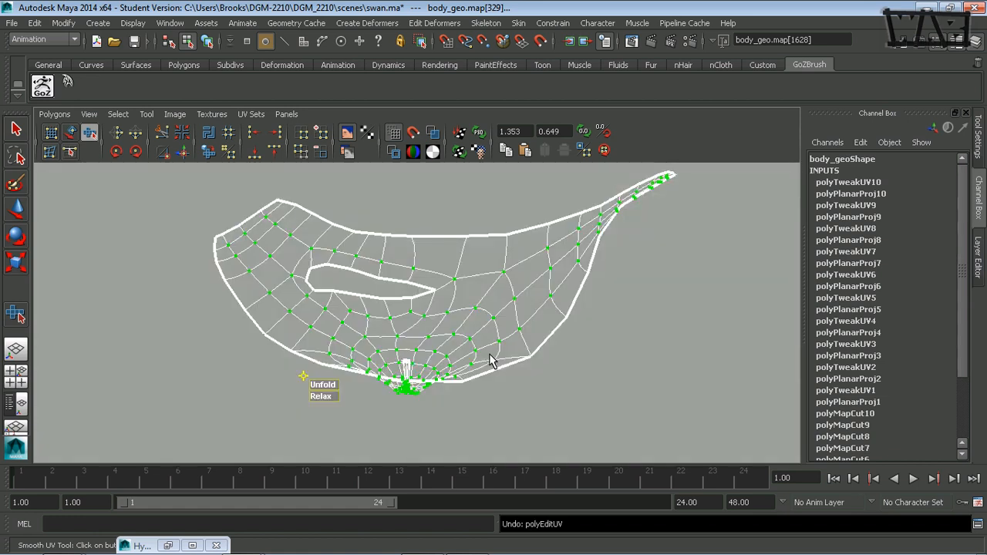
pyautogui.keyDown('alt'); pyautogui.moveTo(508, 358); pyautogui.dragTo(346, 353, button='right'); pyautogui.keyUp('alt')
pyautogui.keyDown('alt'); pyautogui.moveTo(524, 344); pyautogui.dragTo(203, 321, button='right'); pyautogui.keyUp('alt')
pyautogui.keyDown('alt'); pyautogui.moveTo(362, 324); pyautogui.dragTo(266, 322, button='right'); pyautogui.keyUp('alt')
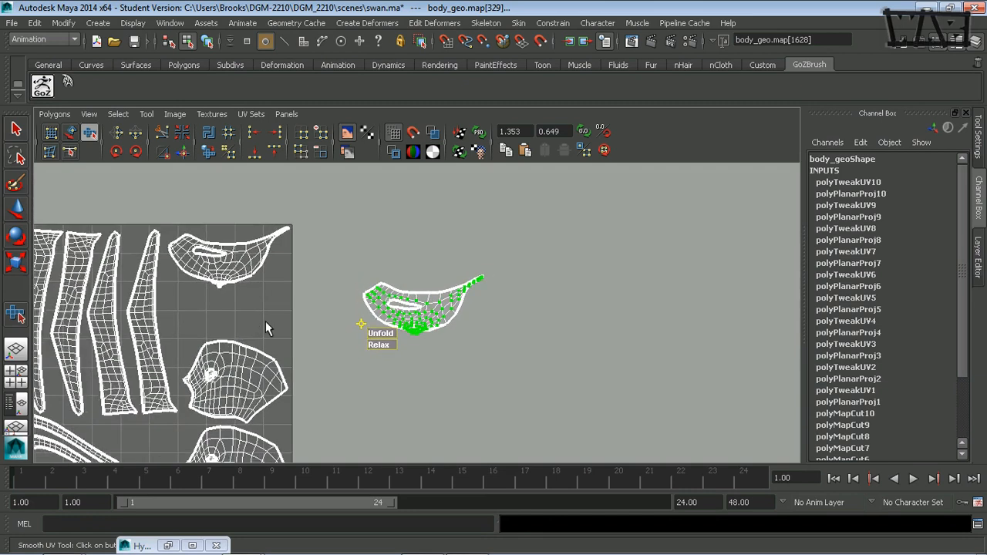
pyautogui.hotkey('ctrl', 'z')
pyautogui.hotkey('ctrl', 'z')
pyautogui.hotkey('ctrl', 'z')
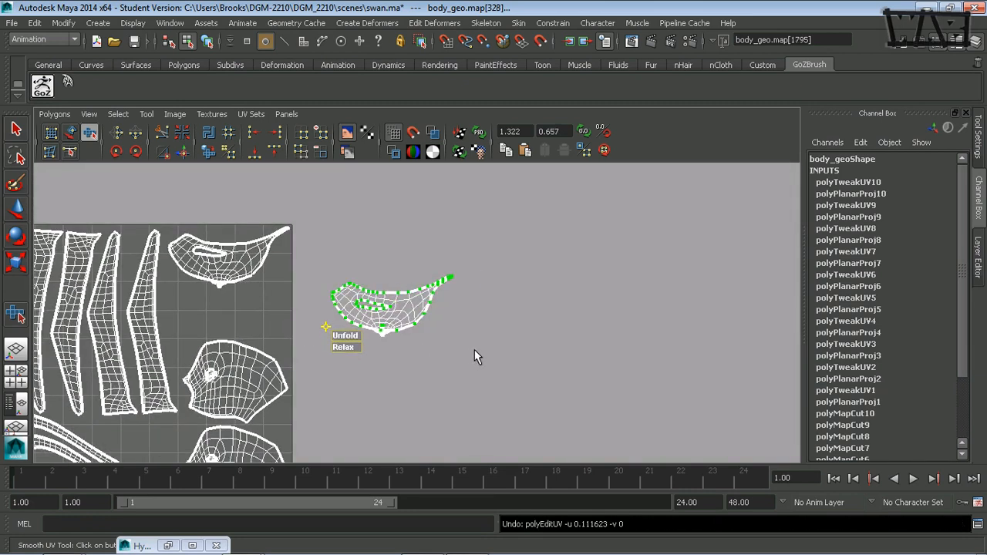
pyautogui.hotkey('ctrl', 'z')
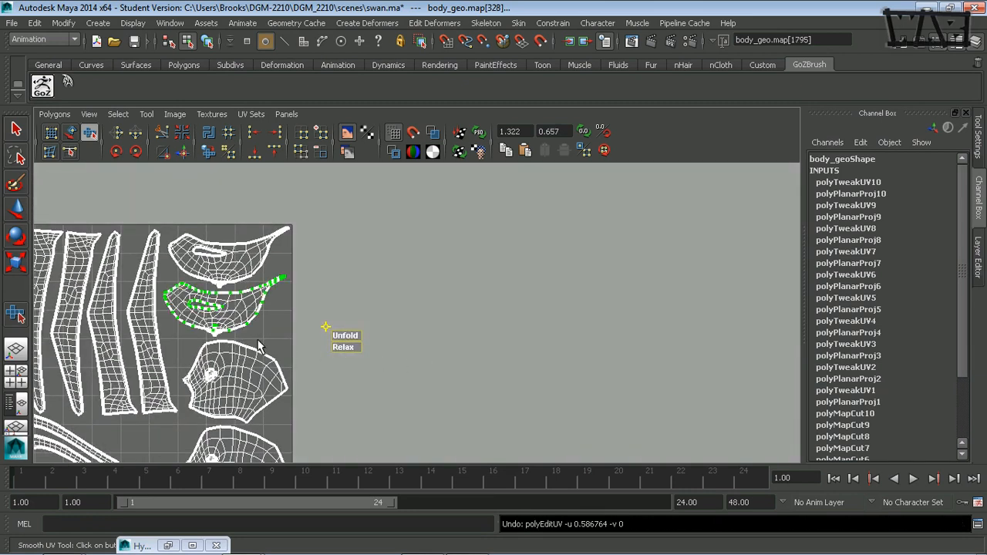
# Return body_geo to object mode and delete its construction history
pyautogui.press('space')
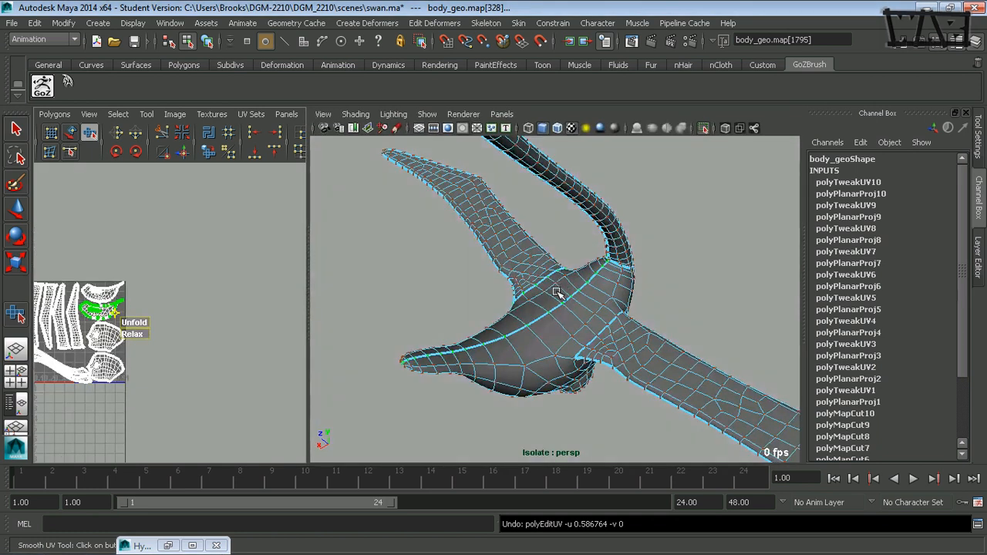
pyautogui.press('F8')
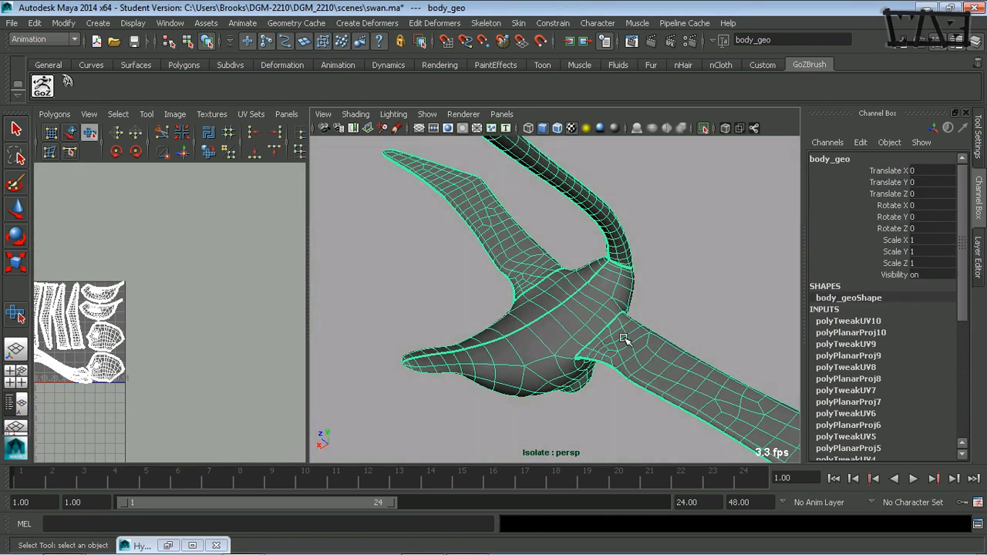
pyautogui.keyDown('alt'); pyautogui.moveTo(625, 342); pyautogui.dragTo(816, 344); pyautogui.keyUp('alt')
pyautogui.moveTo(968, 262); pyautogui.dragTo(964, 379)
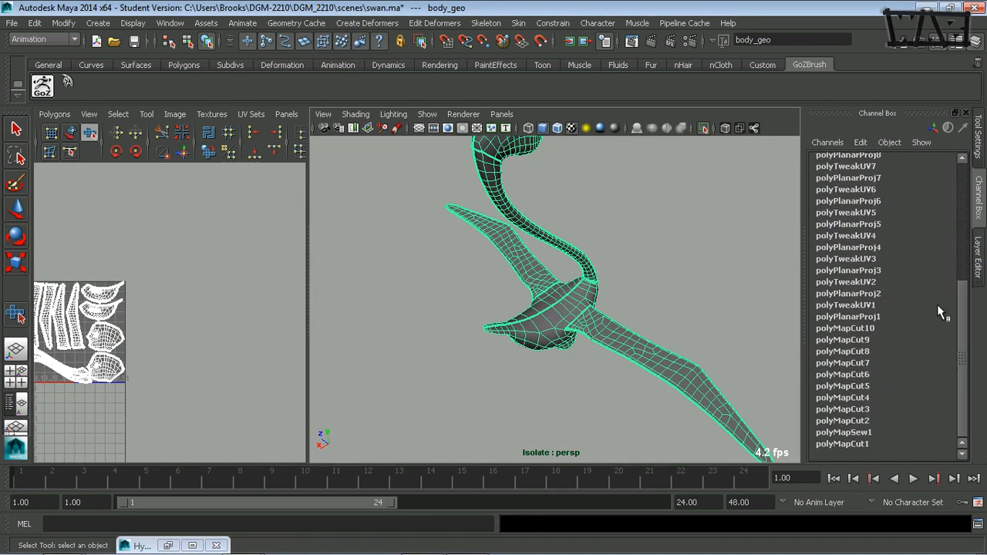
pyautogui.moveTo(964, 417); pyautogui.dragTo(925, 310)
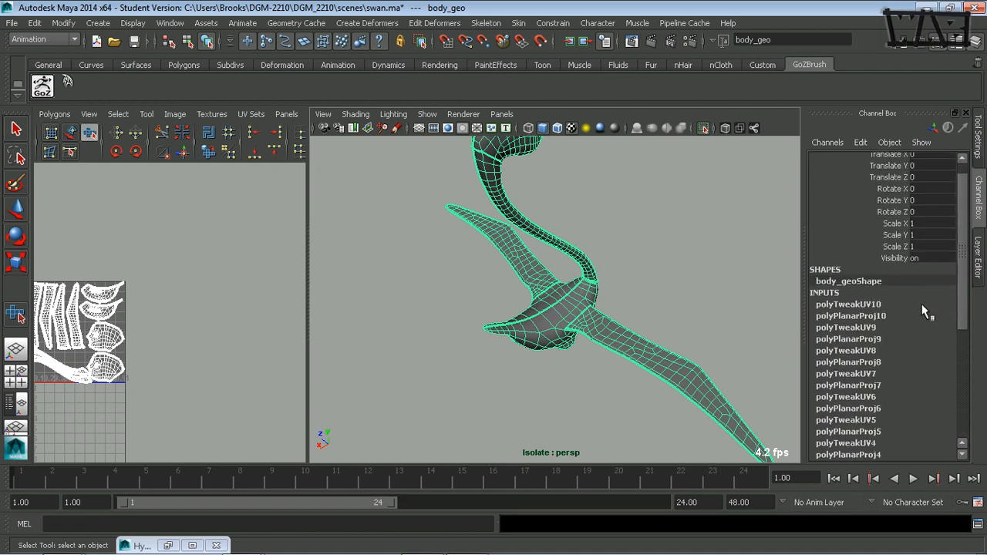
pyautogui.moveTo(967, 276); pyautogui.dragTo(960, 312)
pyautogui.keyDown('alt'); pyautogui.moveTo(498, 301); pyautogui.dragTo(317, 240, button='right'); pyautogui.keyUp('alt')
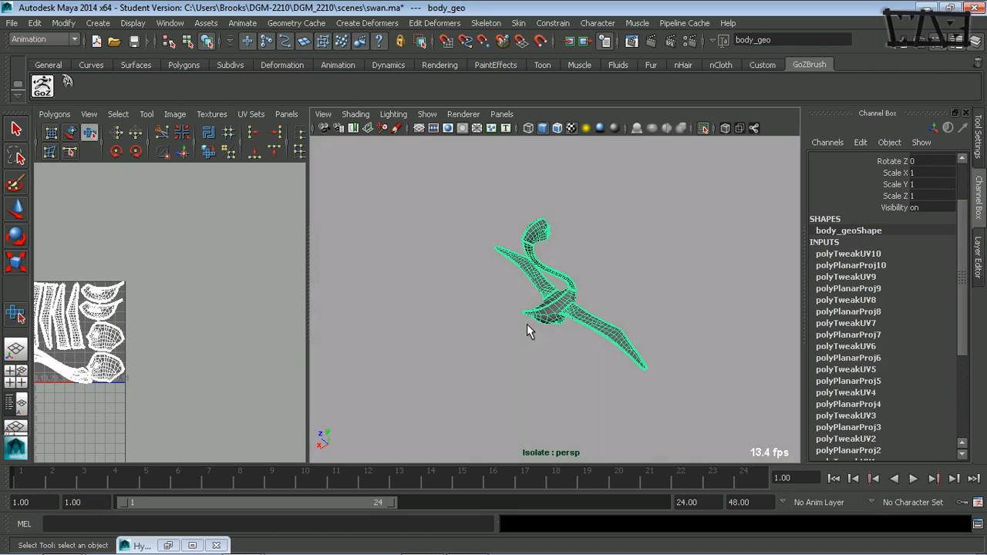
pyautogui.keyDown('alt'); pyautogui.moveTo(527, 325); pyautogui.dragTo(472, 311); pyautogui.keyUp('alt')
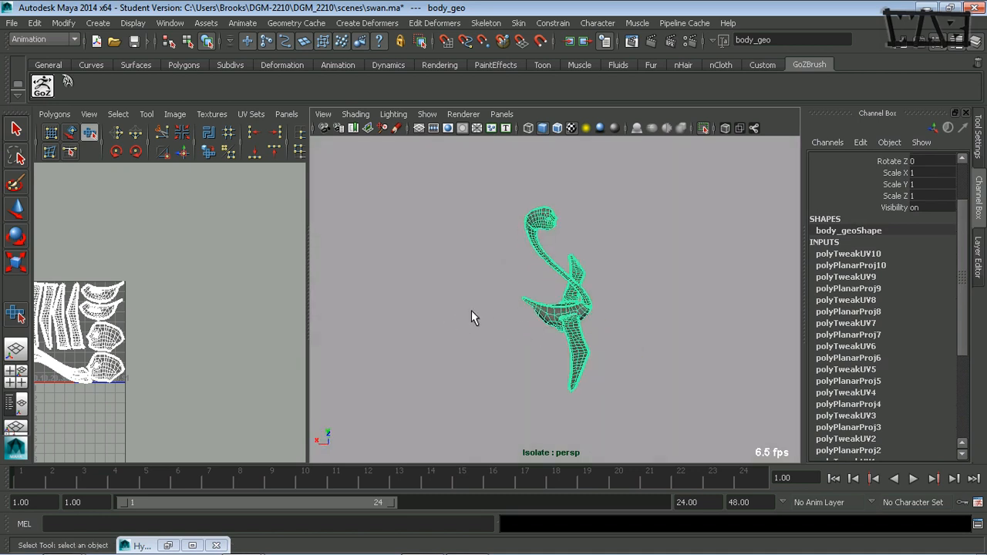
pyautogui.click(35, 23)
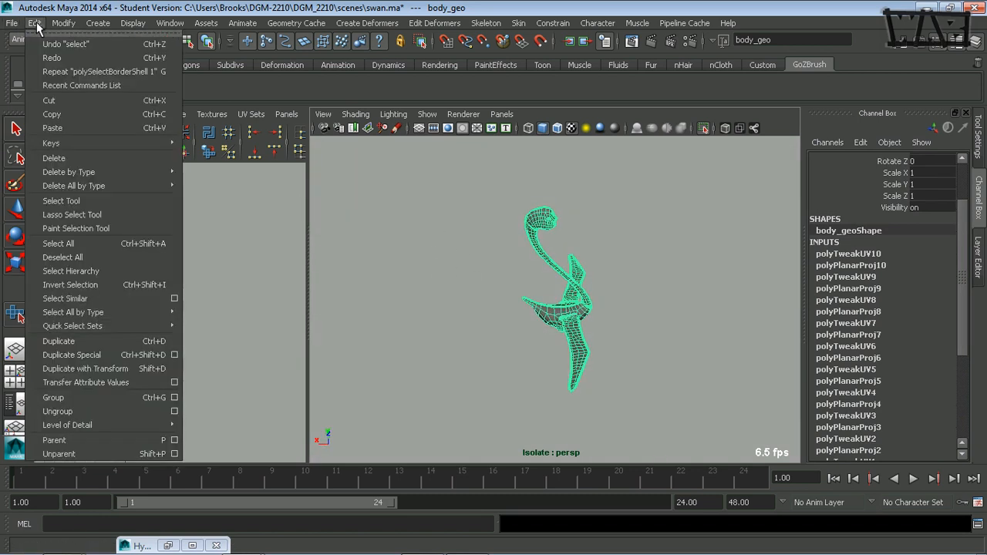
pyautogui.moveTo(122, 177)
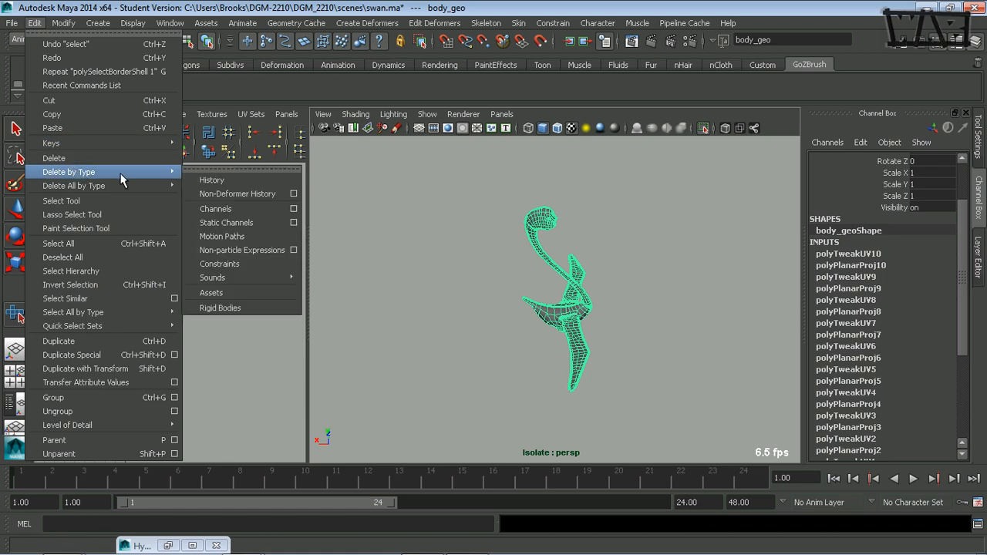
pyautogui.click(204, 181)
# Turn off isolate select to show all parts of the swan, and bring the head into view
pyautogui.keyDown('alt'); pyautogui.moveTo(569, 323); pyautogui.dragTo(563, 283); pyautogui.keyUp('alt')
pyautogui.click(703, 128)
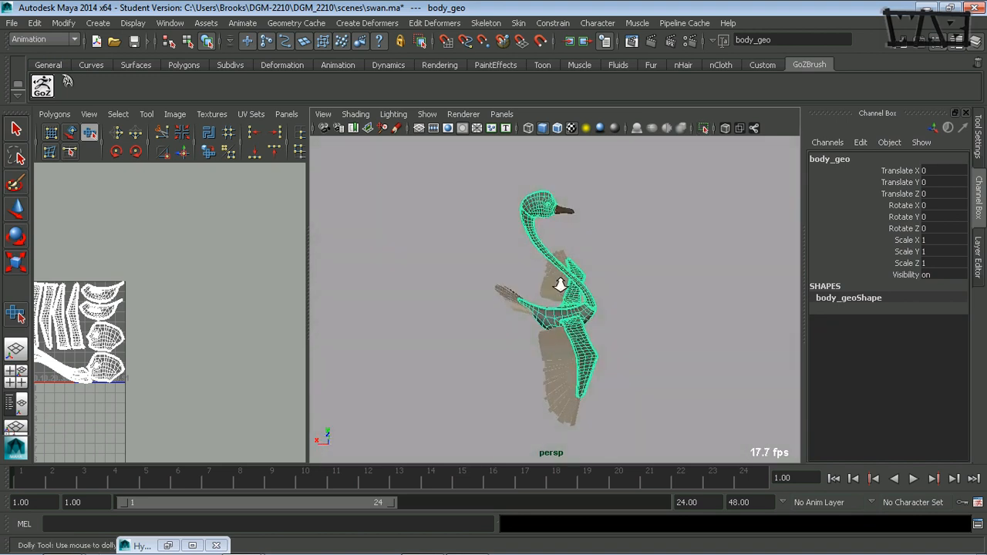
pyautogui.keyDown('alt'); pyautogui.moveTo(564, 282); pyautogui.dragTo(590, 287, button='right'); pyautogui.keyUp('alt')
pyautogui.keyDown('alt'); pyautogui.moveTo(590, 287); pyautogui.dragTo(560, 293); pyautogui.keyUp('alt')
pyautogui.keyDown('alt'); pyautogui.moveTo(628, 293); pyautogui.dragTo(599, 306, button='middle'); pyautogui.keyUp('alt')
pyautogui.moveTo(595, 307)
pyautogui.keyDown('alt'); pyautogui.mouseDown()
pyautogui.moveTo(540, 289)
pyautogui.moveTo(549, 244)
pyautogui.moveTo(582, 313)
pyautogui.moveTo(591, 307)
pyautogui.mouseUp(); pyautogui.keyUp('alt')
pyautogui.keyDown('alt'); pyautogui.moveTo(599, 239); pyautogui.dragTo(632, 331, button='middle'); pyautogui.keyUp('alt')
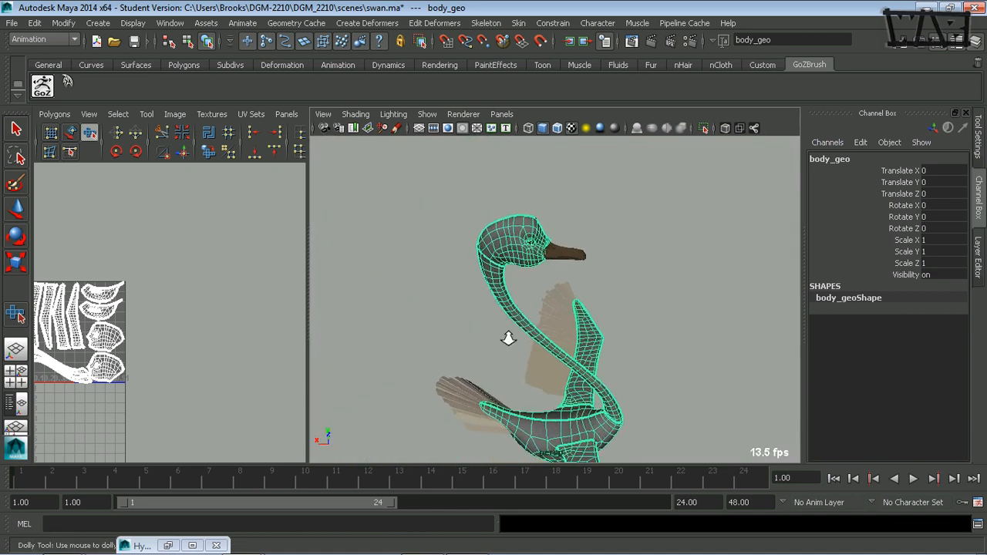
pyautogui.keyDown('alt'); pyautogui.moveTo(509, 338); pyautogui.dragTo(586, 296, button='right'); pyautogui.keyUp('alt')
pyautogui.keyDown('alt'); pyautogui.moveTo(574, 274); pyautogui.dragTo(586, 339, button='middle'); pyautogui.keyUp('alt')
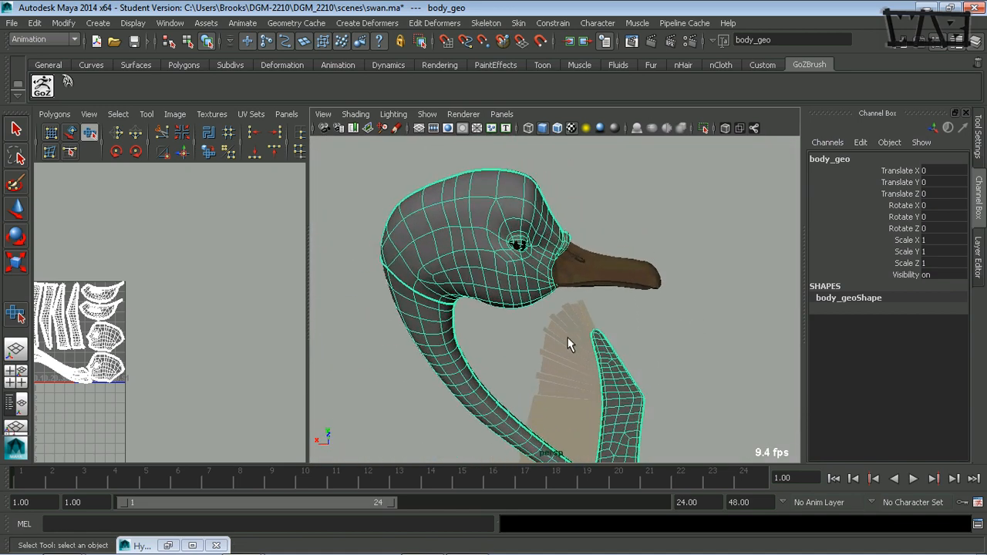
# Select the upper beak, beakTop_geo, and display it with smooth mesh preview
pyautogui.keyDown('alt'); pyautogui.moveTo(569, 342); pyautogui.dragTo(502, 357); pyautogui.keyUp('alt')
pyautogui.keyDown('alt'); pyautogui.moveTo(502, 357); pyautogui.dragTo(639, 353, button='right'); pyautogui.keyUp('alt')
pyautogui.keyDown('alt'); pyautogui.moveTo(640, 352); pyautogui.dragTo(619, 347); pyautogui.keyUp('alt')
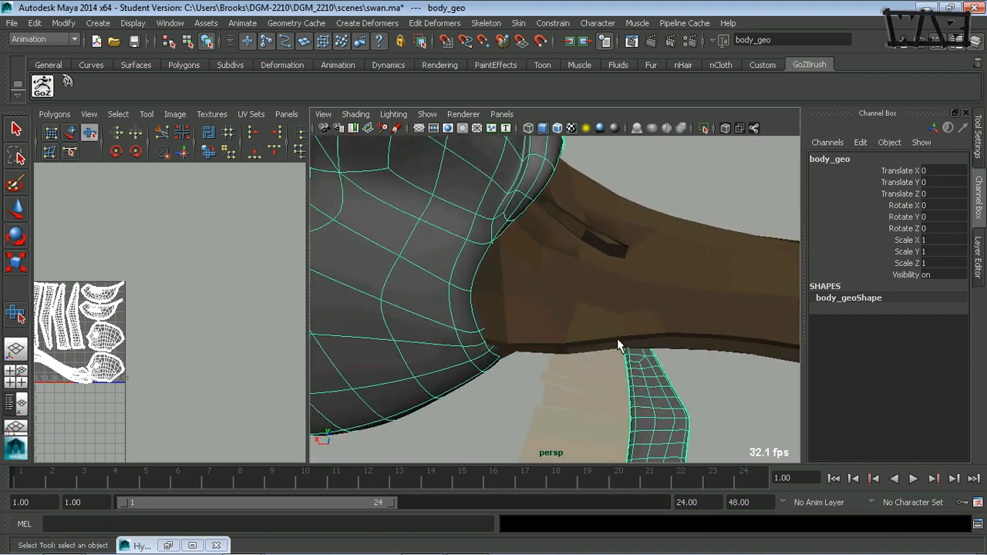
pyautogui.keyDown('alt'); pyautogui.moveTo(619, 347); pyautogui.dragTo(502, 343, button='right'); pyautogui.keyUp('alt')
pyautogui.keyDown('alt'); pyautogui.moveTo(502, 343); pyautogui.dragTo(585, 256); pyautogui.keyUp('alt')
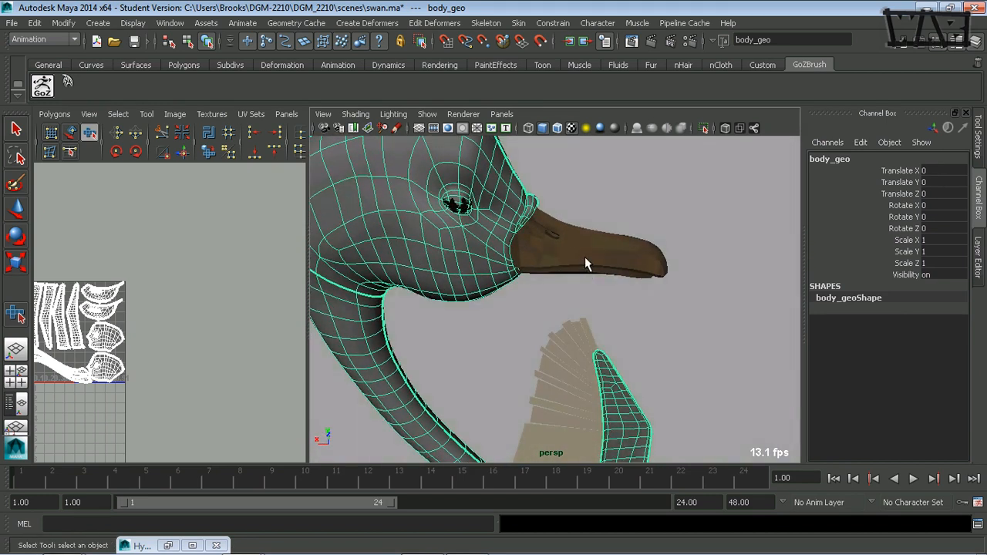
pyautogui.click(585, 256)
pyautogui.press('3')
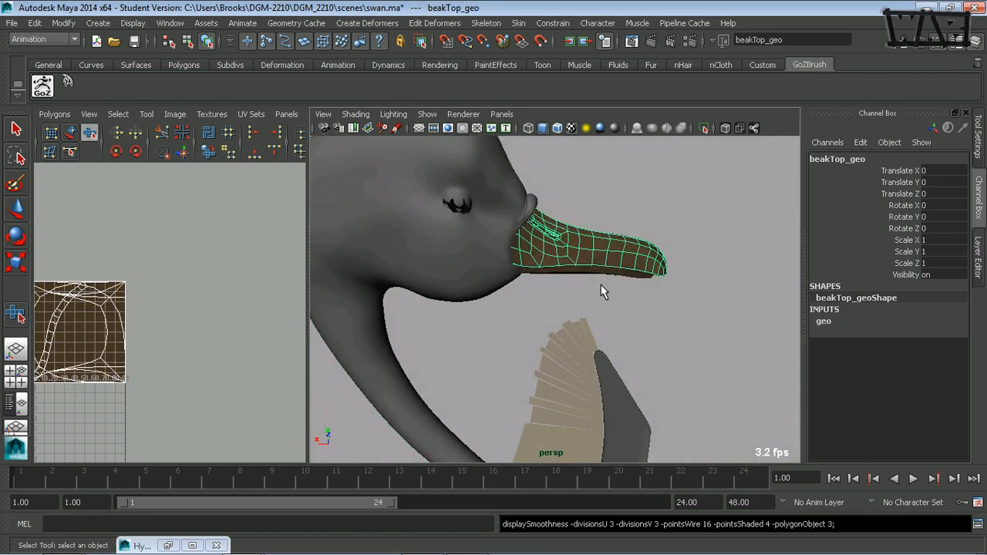
# Select the lower beak, beakBot_geo, and display it with smooth mesh preview
pyautogui.keyDown('alt'); pyautogui.moveTo(620, 295); pyautogui.dragTo(598, 278); pyautogui.keyUp('alt')
pyautogui.click(612, 190)
pyautogui.keyDown('alt'); pyautogui.moveTo(610, 190); pyautogui.dragTo(524, 225, button='right'); pyautogui.keyUp('alt')
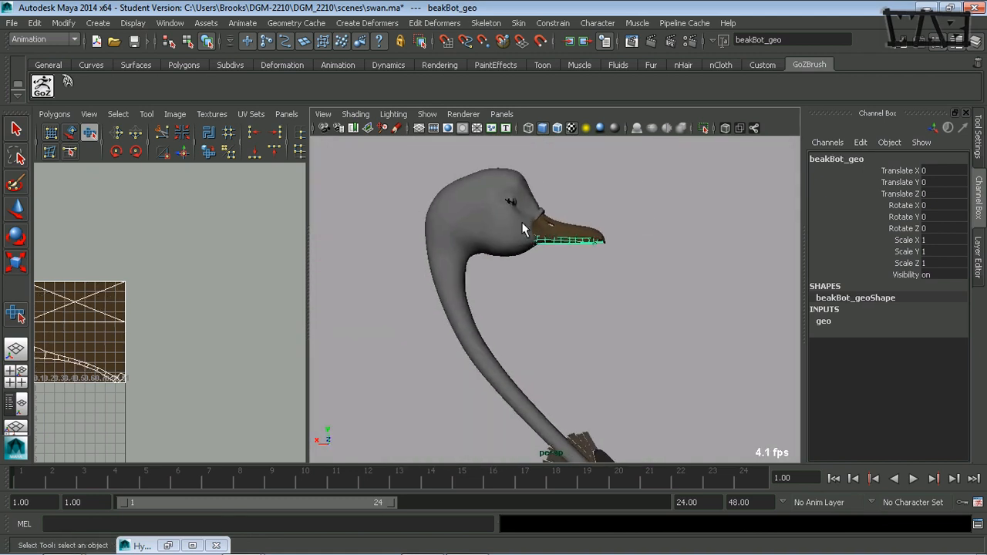
pyautogui.keyDown('alt'); pyautogui.moveTo(601, 236); pyautogui.dragTo(624, 301); pyautogui.keyUp('alt')
pyautogui.keyDown('alt'); pyautogui.moveTo(623, 302); pyautogui.dragTo(617, 322, button='right'); pyautogui.keyUp('alt')
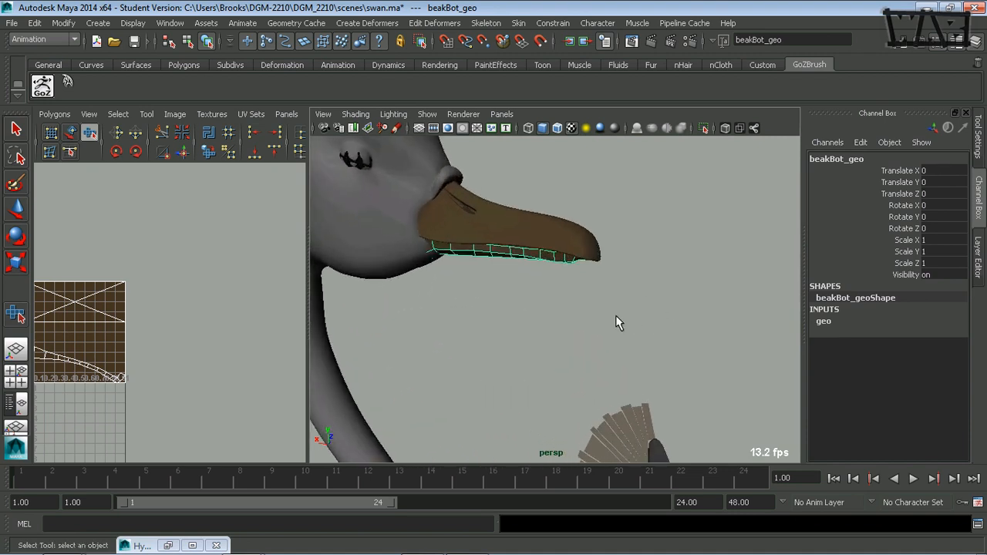
pyautogui.press('3')
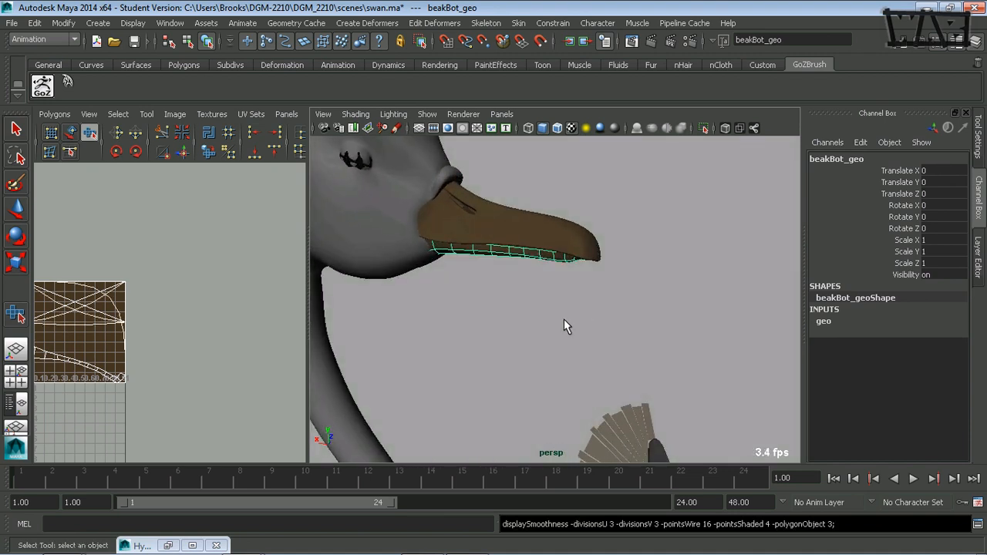
# Clear the selection and look over the whole smoothed swan from several angles
pyautogui.click(519, 314)
pyautogui.keyDown('alt'); pyautogui.moveTo(524, 314); pyautogui.dragTo(312, 314, button='right'); pyautogui.keyUp('alt')
pyautogui.keyDown('alt'); pyautogui.moveTo(540, 330); pyautogui.dragTo(542, 290, button='middle'); pyautogui.keyUp('alt')
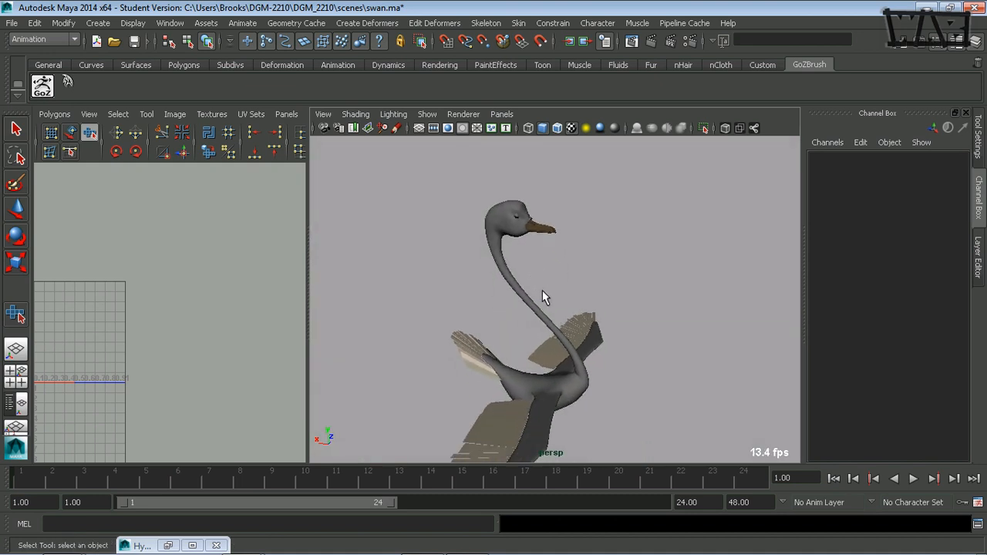
pyautogui.keyDown('alt'); pyautogui.moveTo(542, 290); pyautogui.dragTo(601, 306); pyautogui.keyUp('alt')
pyautogui.keyDown('alt'); pyautogui.moveTo(601, 306); pyautogui.dragTo(521, 320, button='right'); pyautogui.keyUp('alt')
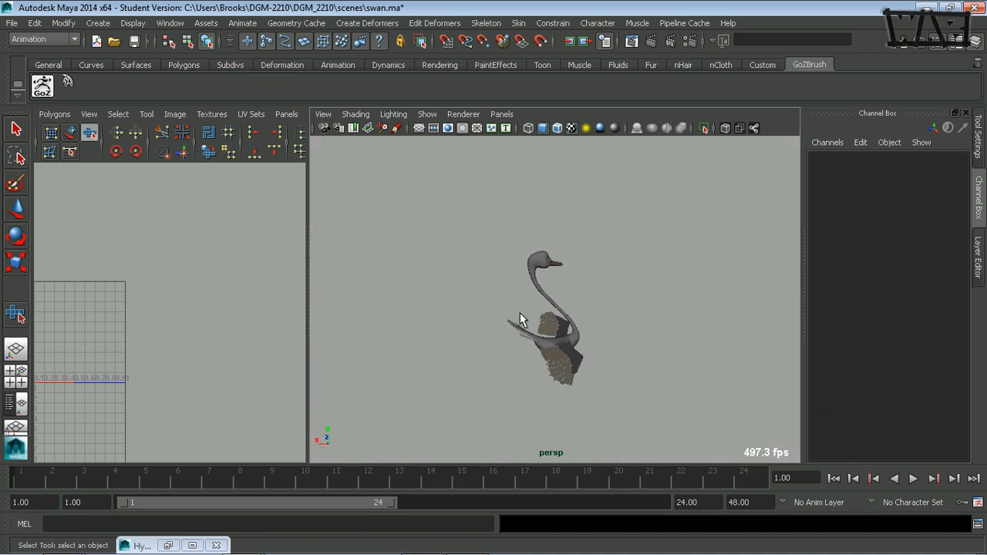
pyautogui.keyDown('alt'); pyautogui.moveTo(521, 320); pyautogui.dragTo(365, 306); pyautogui.keyUp('alt')
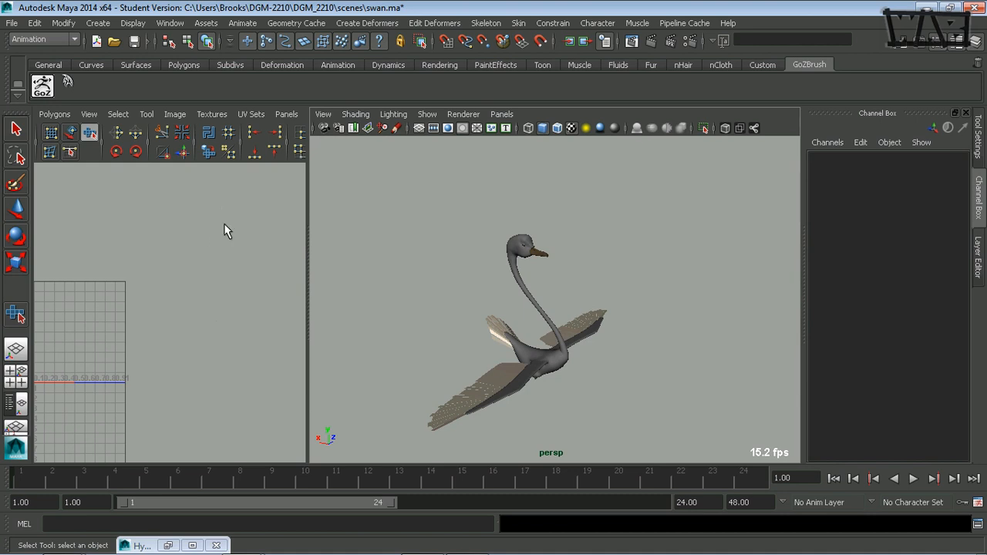
# Maximize the UV Texture Editor and frame the entire empty UV grid
pyautogui.press('space')
pyautogui.keyDown('alt'); pyautogui.moveTo(409, 351); pyautogui.dragTo(263, 371, button='right'); pyautogui.keyUp('alt')
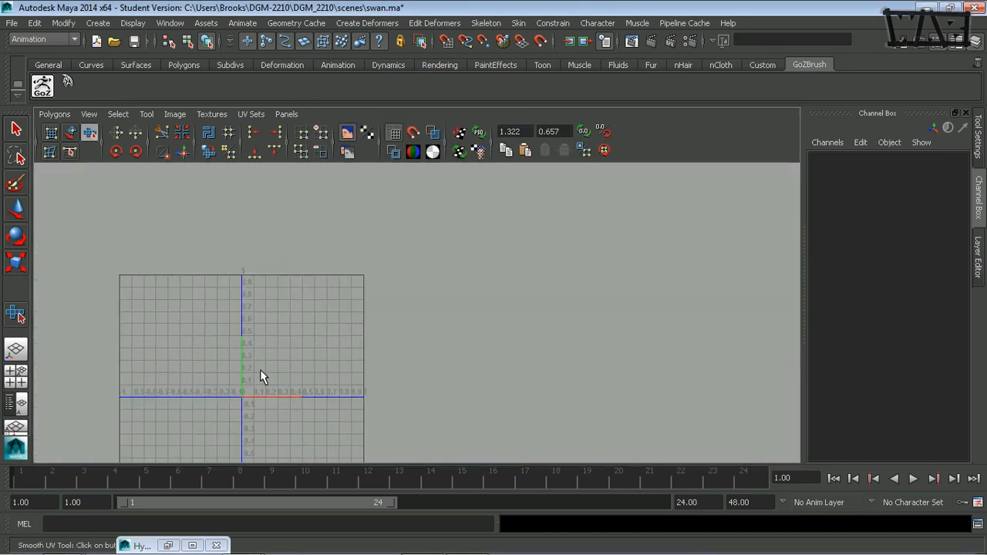
pyautogui.keyDown('alt'); pyautogui.moveTo(262, 372); pyautogui.dragTo(364, 303, button='middle'); pyautogui.keyUp('alt')
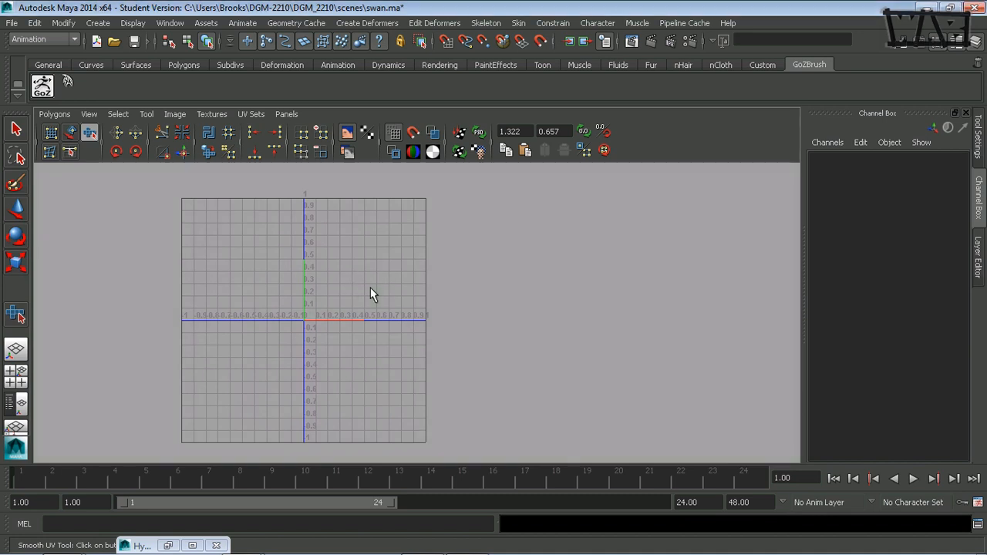
# Select the swan body, body_geo, and show its whole UV layout in the maximized UV Texture Editor
pyautogui.press('space')
pyautogui.click(516, 288)
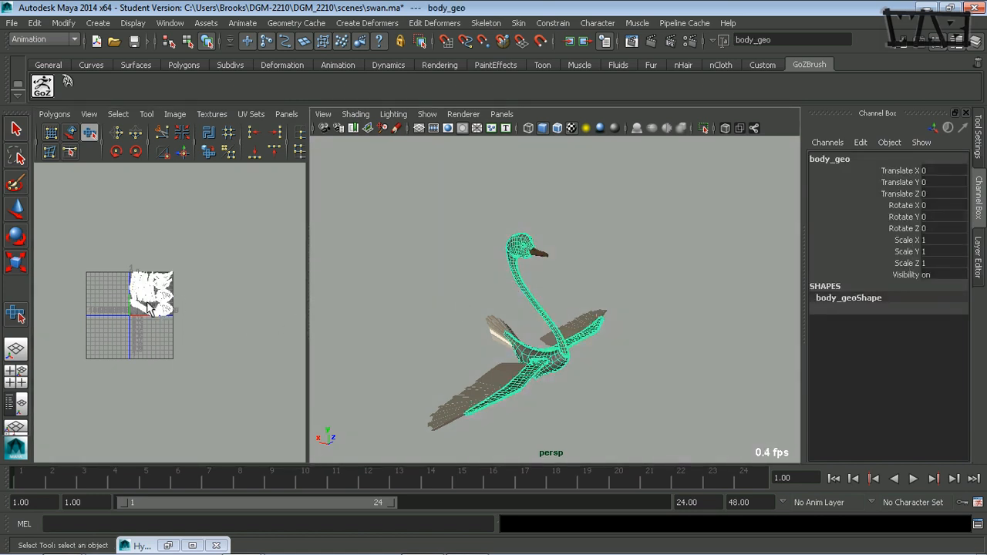
pyautogui.scroll(8, 158, 307)
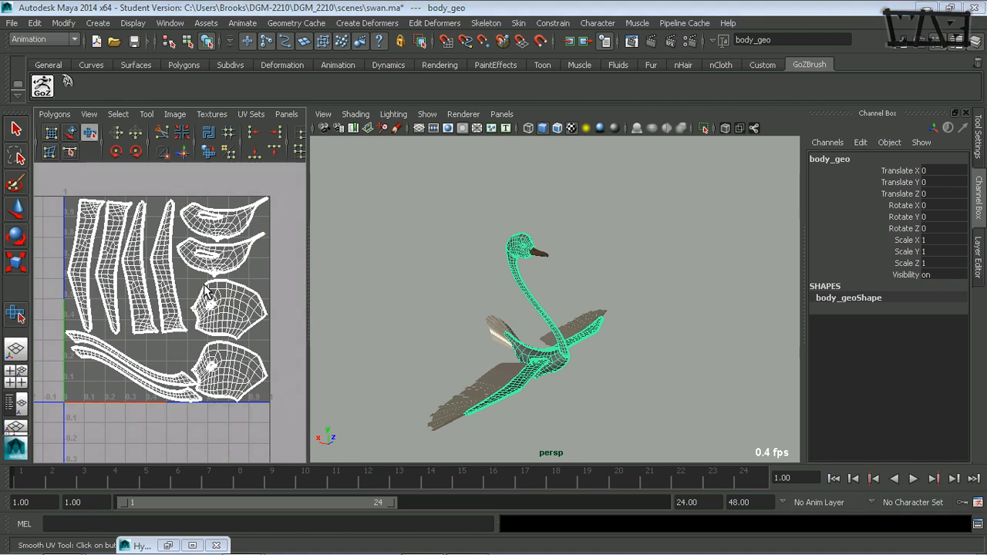
pyautogui.press('space')
pyautogui.scroll(-10, 494, 290)
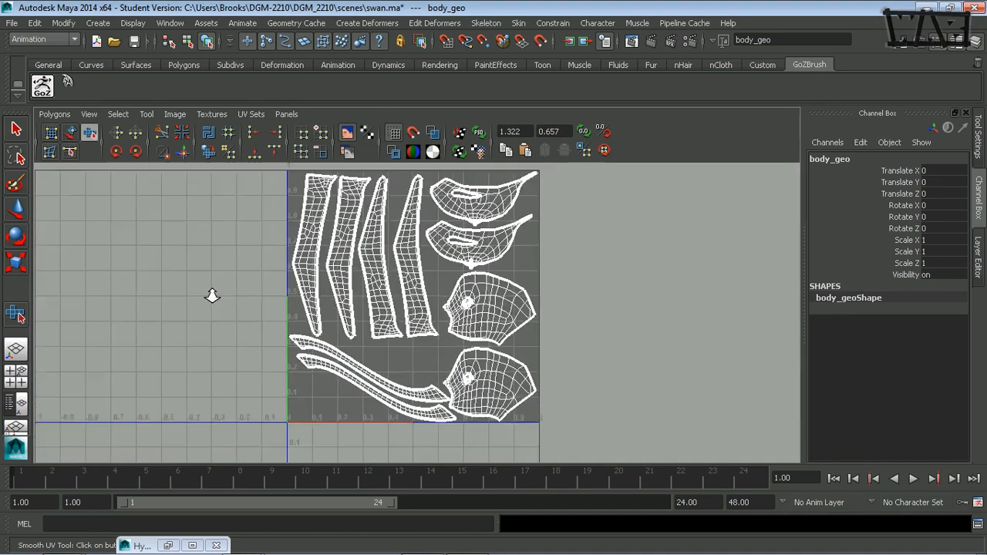
pyautogui.scroll(-2, 213, 296)
pyautogui.keyDown('alt'); pyautogui.moveTo(212, 296); pyautogui.dragTo(183, 318, button='middle'); pyautogui.keyUp('alt')
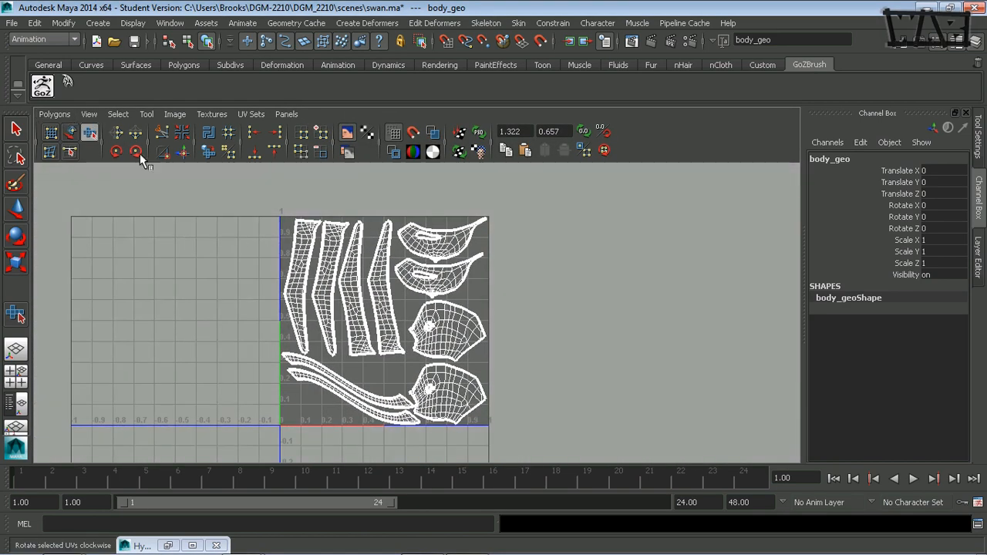
# Open the UV Snapshot settings for the swan body and enlarge the dialog to show all its options
pyautogui.click(54, 114)
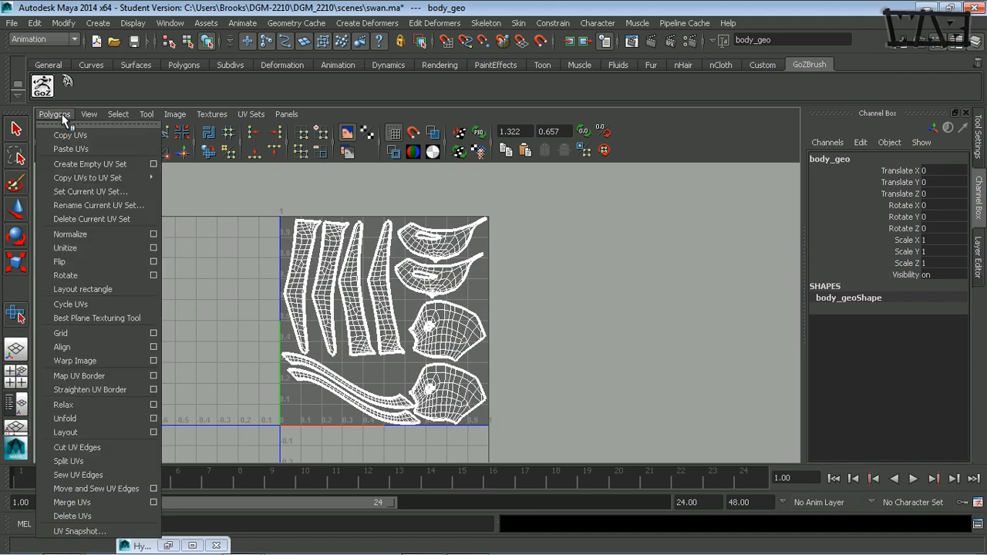
pyautogui.click(64, 117)
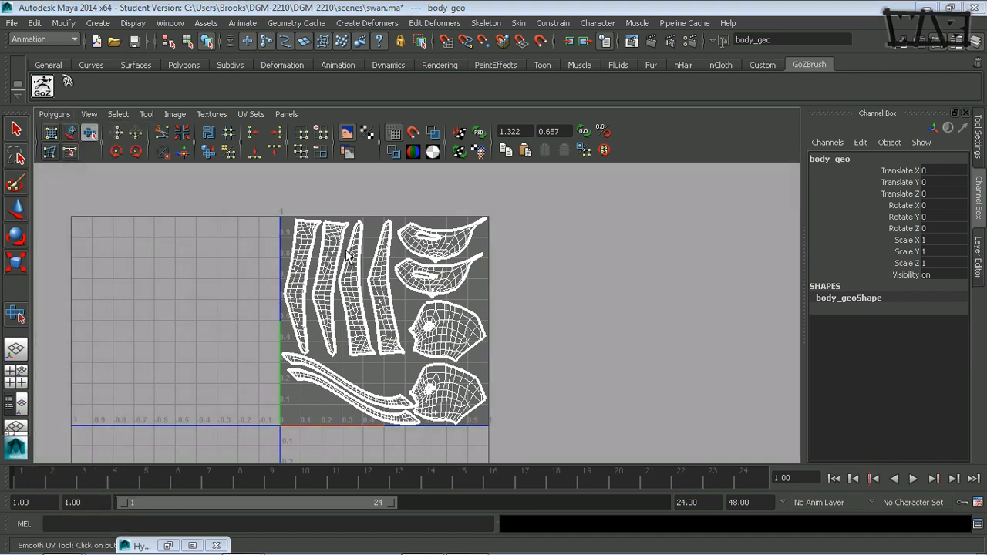
pyautogui.rightClick(242, 232)
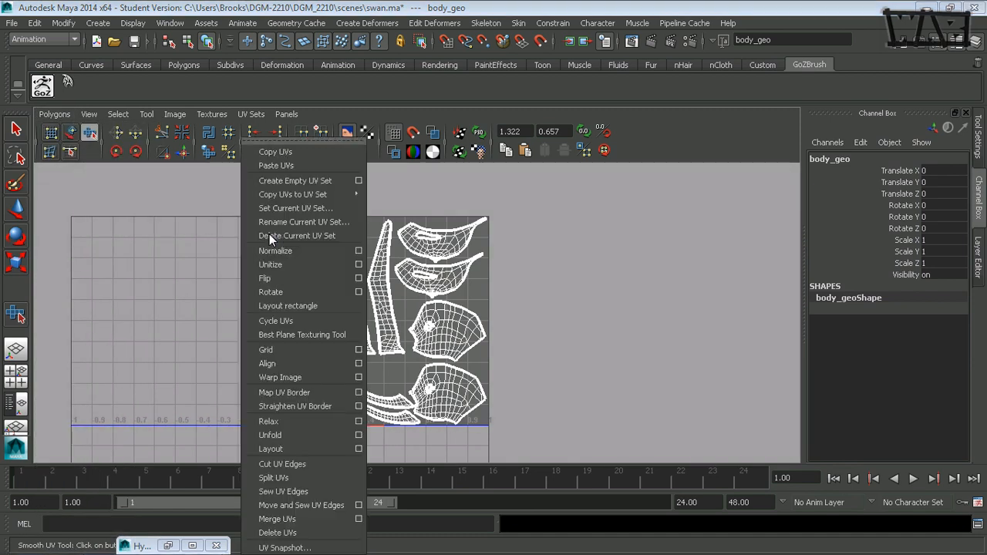
pyautogui.click(302, 548)
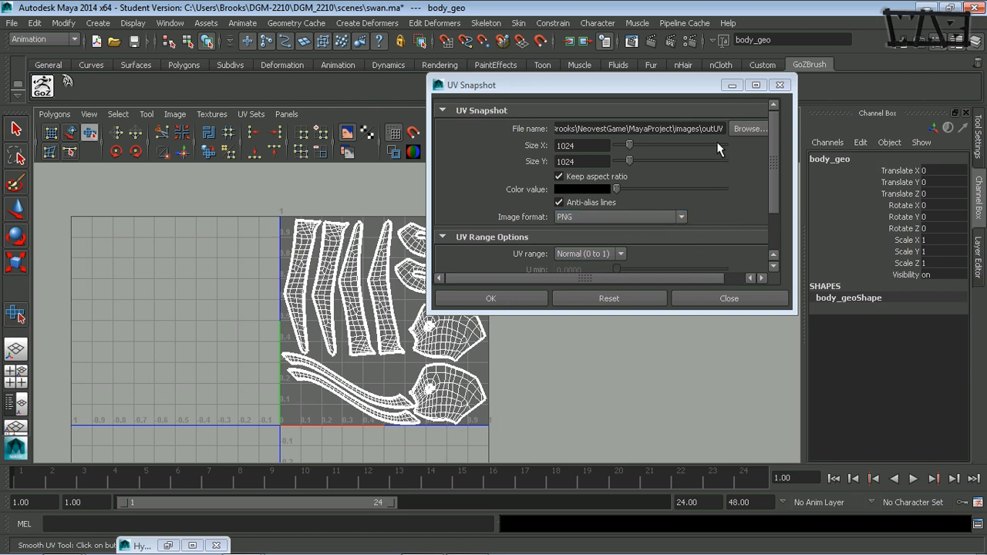
pyautogui.moveTo(693, 89); pyautogui.dragTo(623, 120)
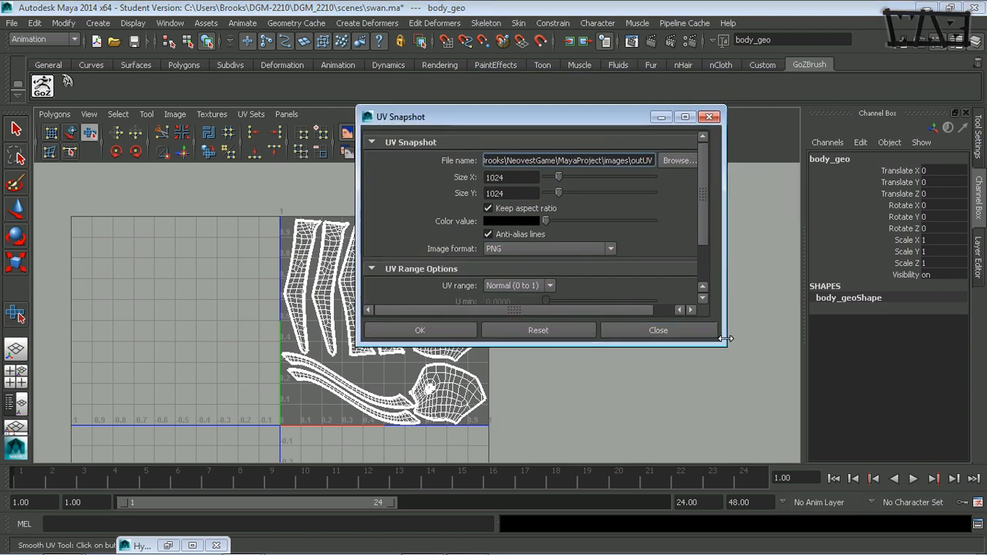
pyautogui.moveTo(724, 344); pyautogui.dragTo(785, 398)
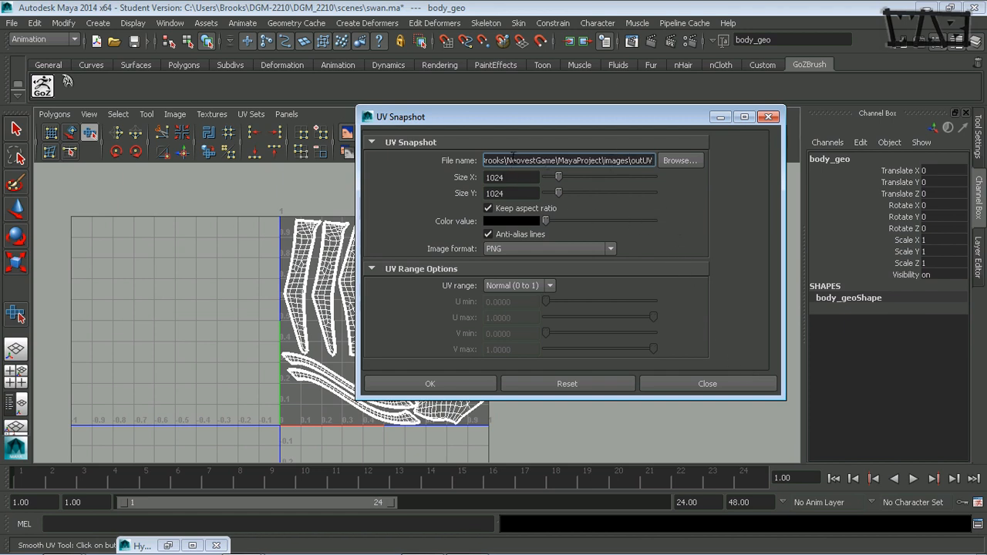
# Browse to the images folder of the DGM_2210 project, inside DGM-2210, as the snapshot's save location
pyautogui.click(684, 163)
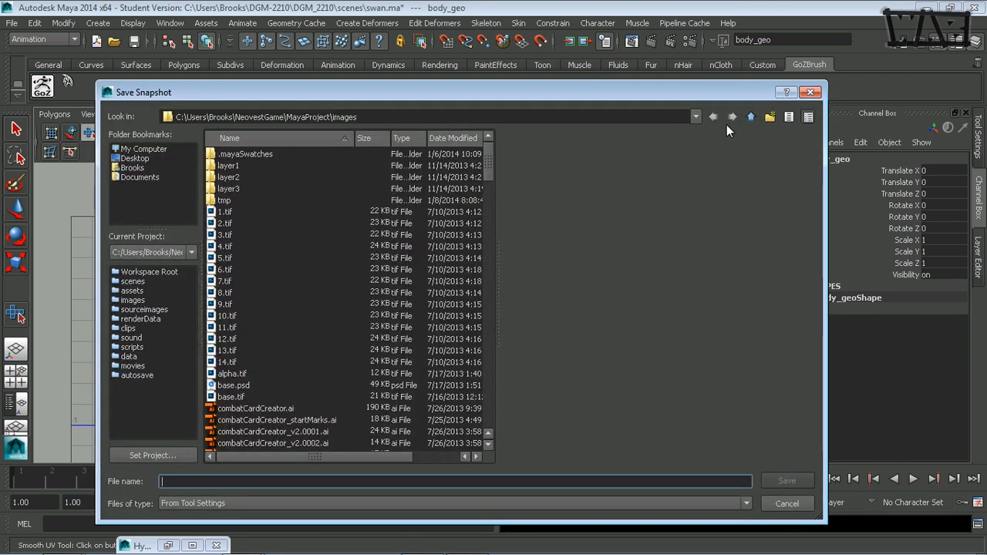
pyautogui.click(750, 116)
pyautogui.click(751, 117)
pyautogui.click(751, 117)
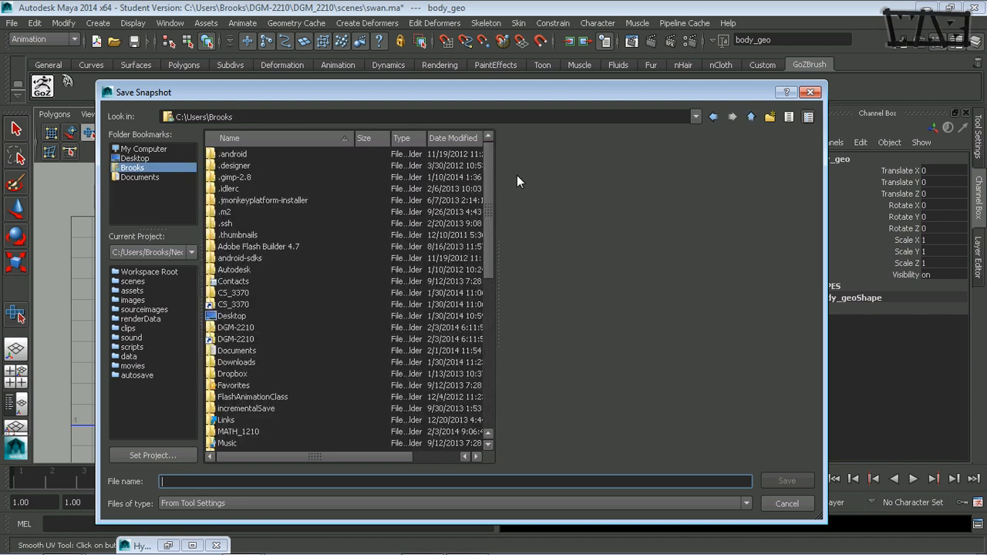
pyautogui.doubleClick(244, 330)
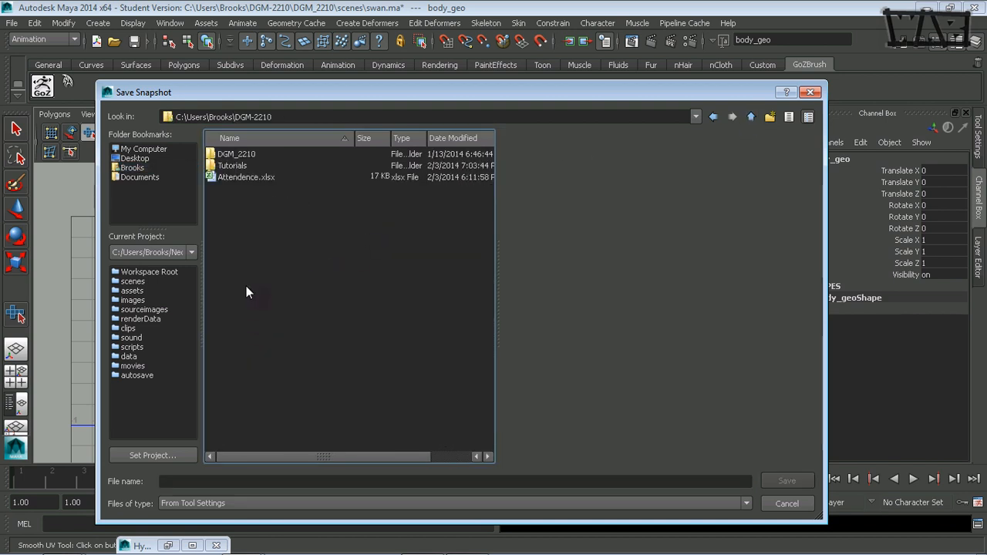
pyautogui.doubleClick(246, 155)
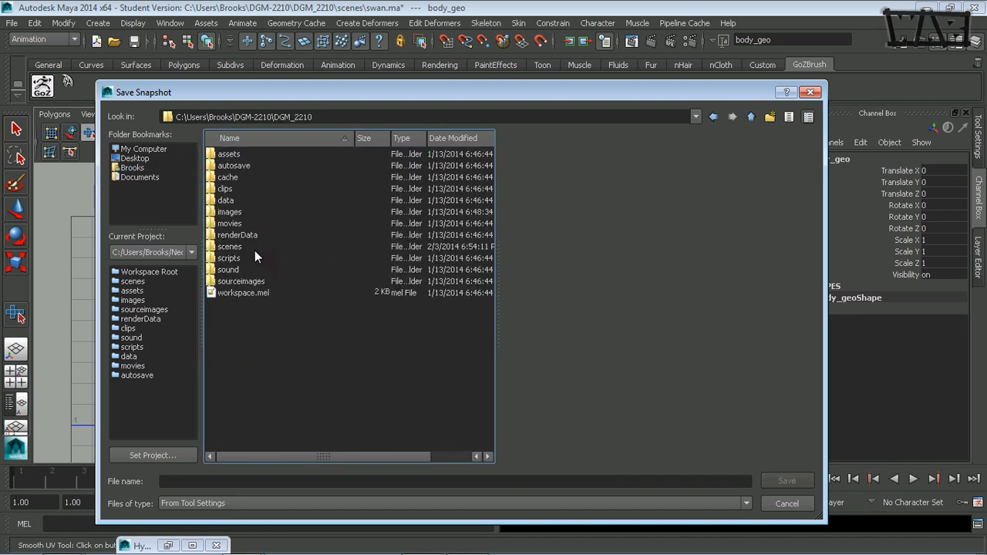
pyautogui.doubleClick(229, 213)
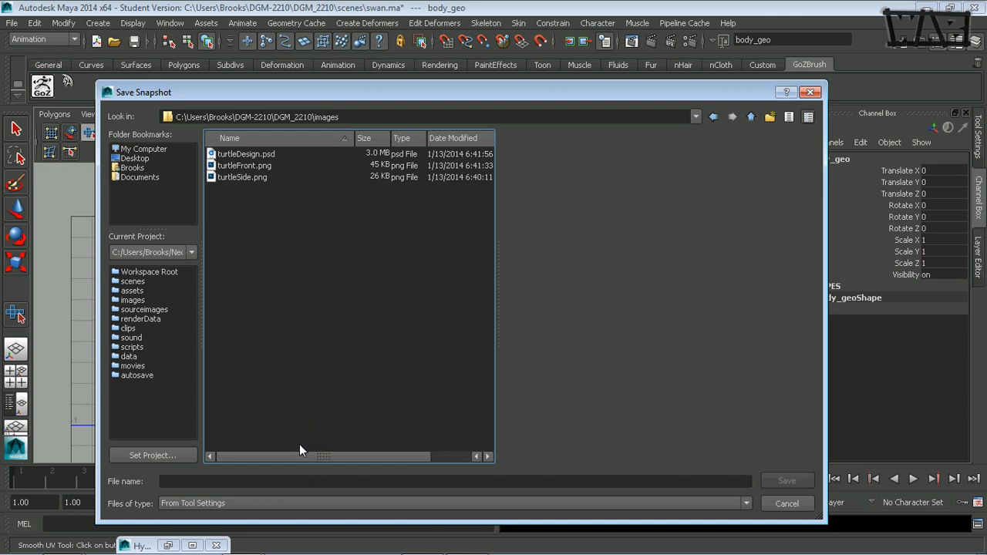
# Name the snapshot file swanUV and export the body's UV layout as a 1024 by 1024 PNG
pyautogui.click(292, 482)
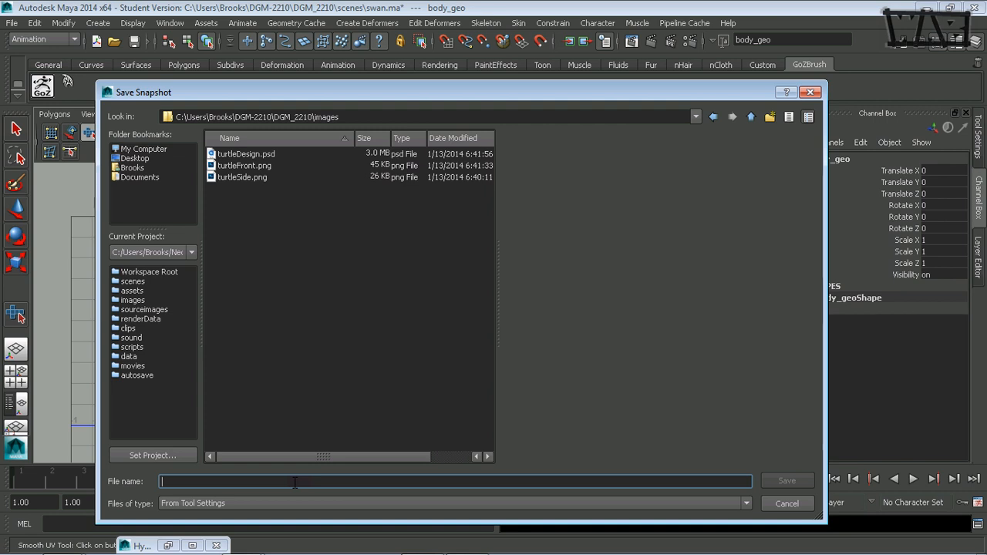
pyautogui.write('swanU')
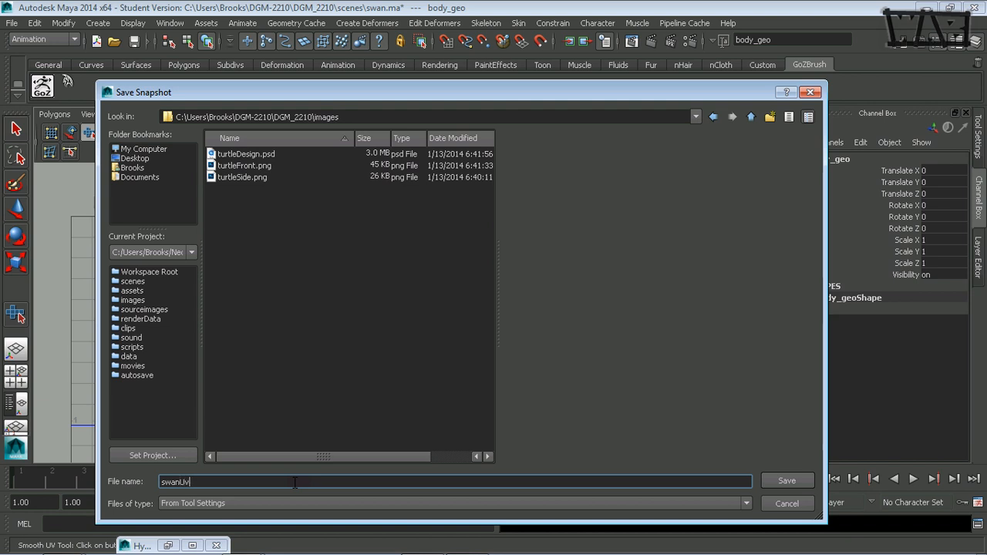
pyautogui.write('V')
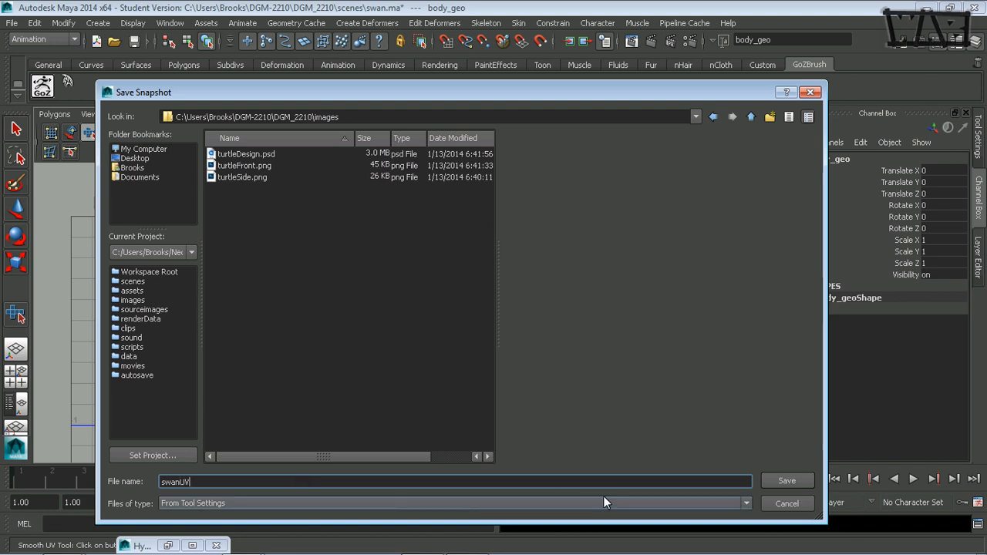
pyautogui.click(787, 479)
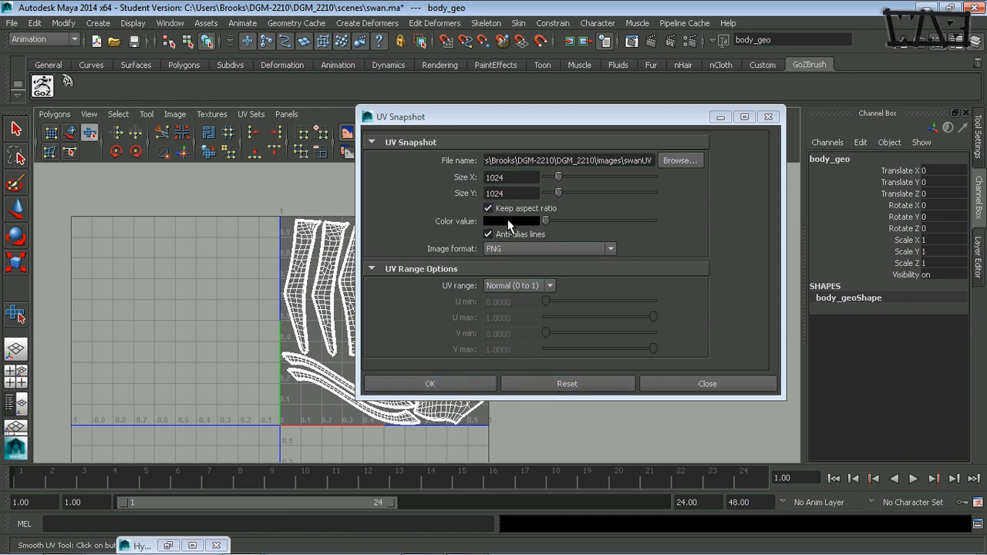
pyautogui.click(466, 384)
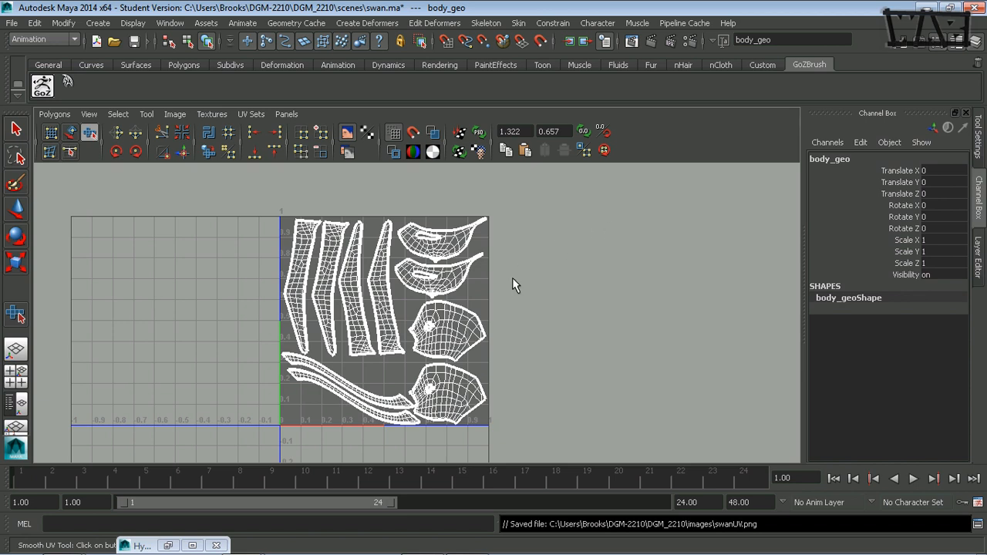
pyautogui.hotkey('alt', 'Tab')
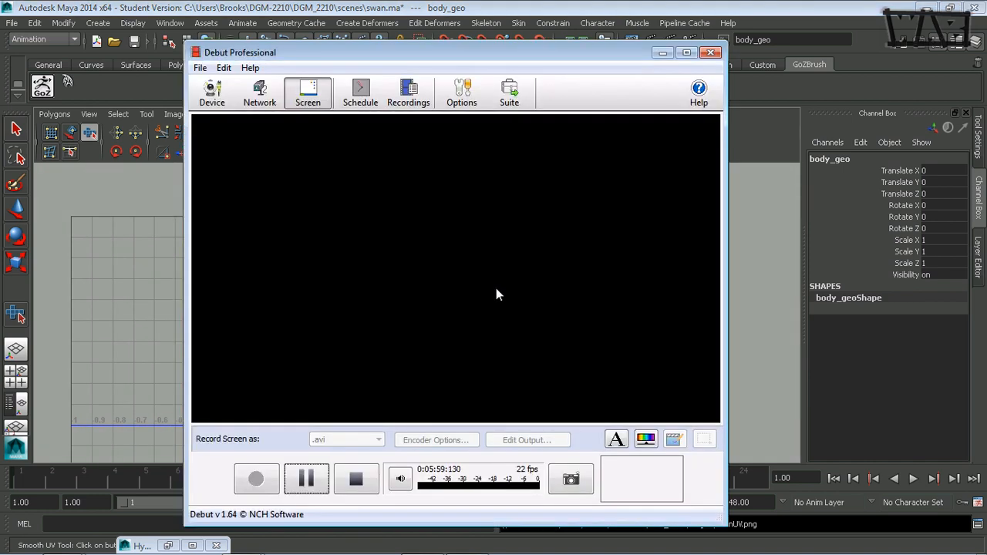